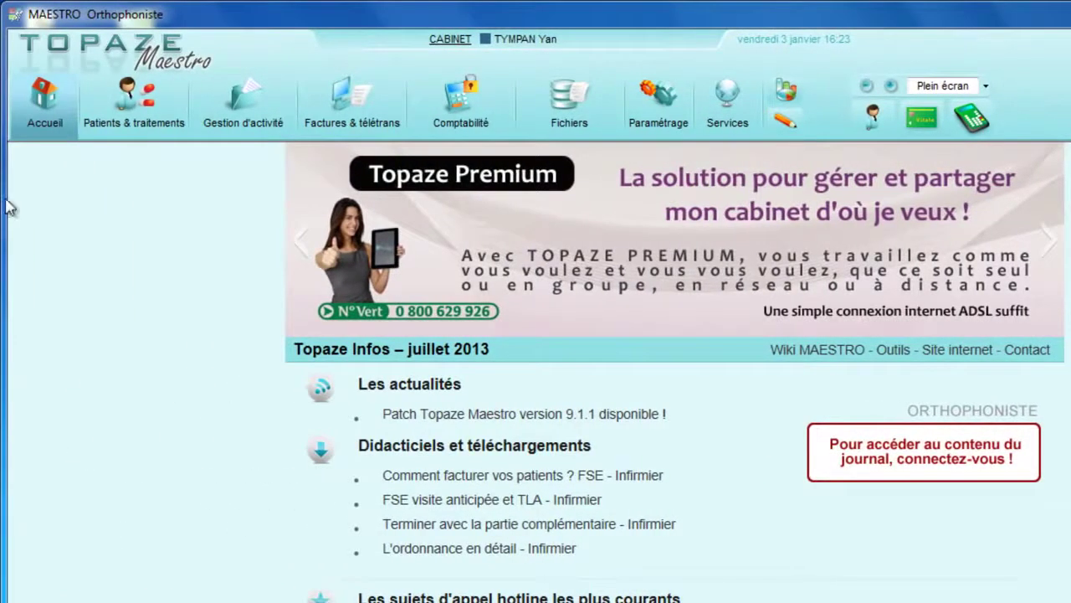
Step: Open the Pointage list of patient treatments for 03/01/2014, covering all practitioners (Tous les praticiens)
{"action": "left_click", "coordinate": [134, 98]}
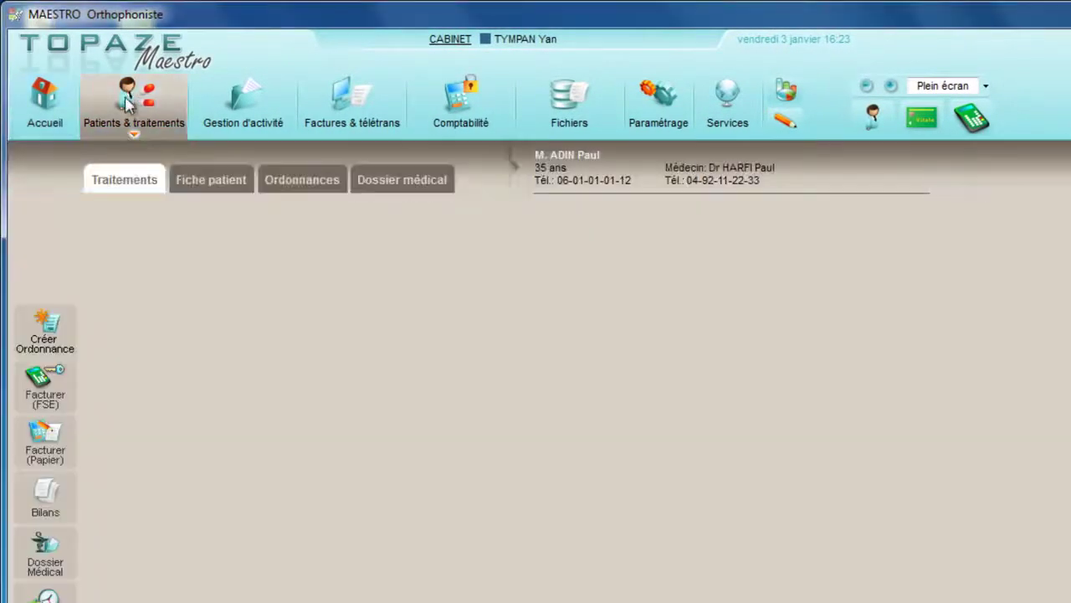
{"action": "left_click", "coordinate": [131, 185]}
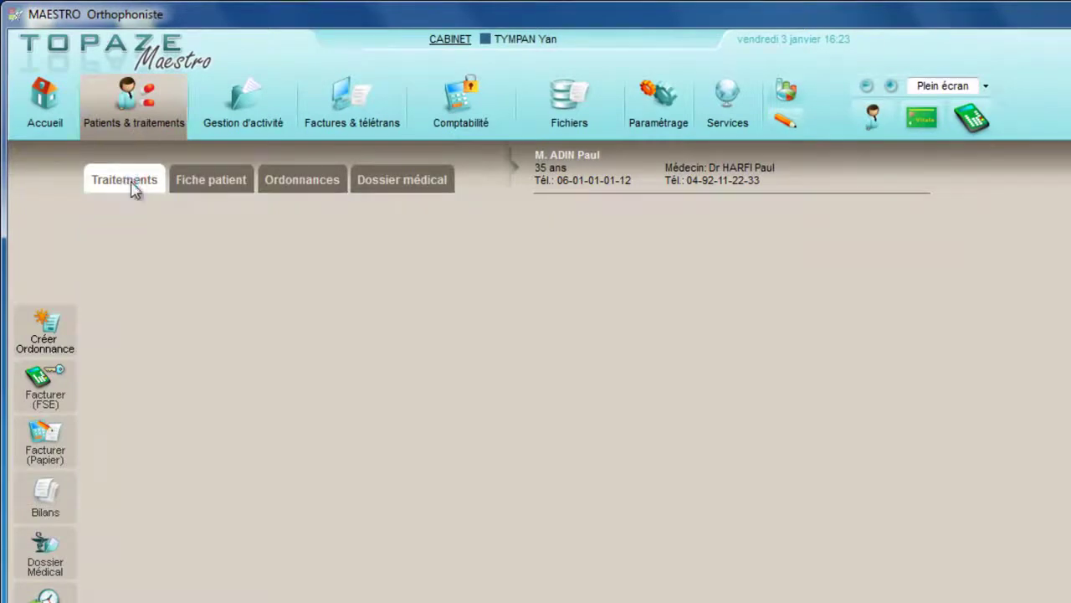
{"action": "left_click", "coordinate": [131, 213]}
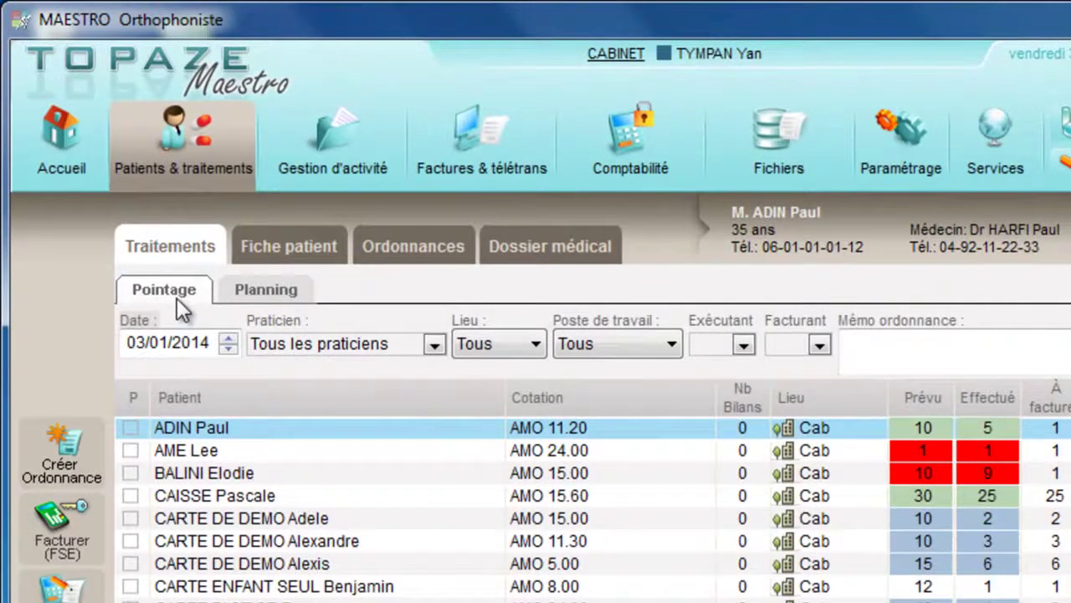
{"action": "left_click", "coordinate": [175, 350]}
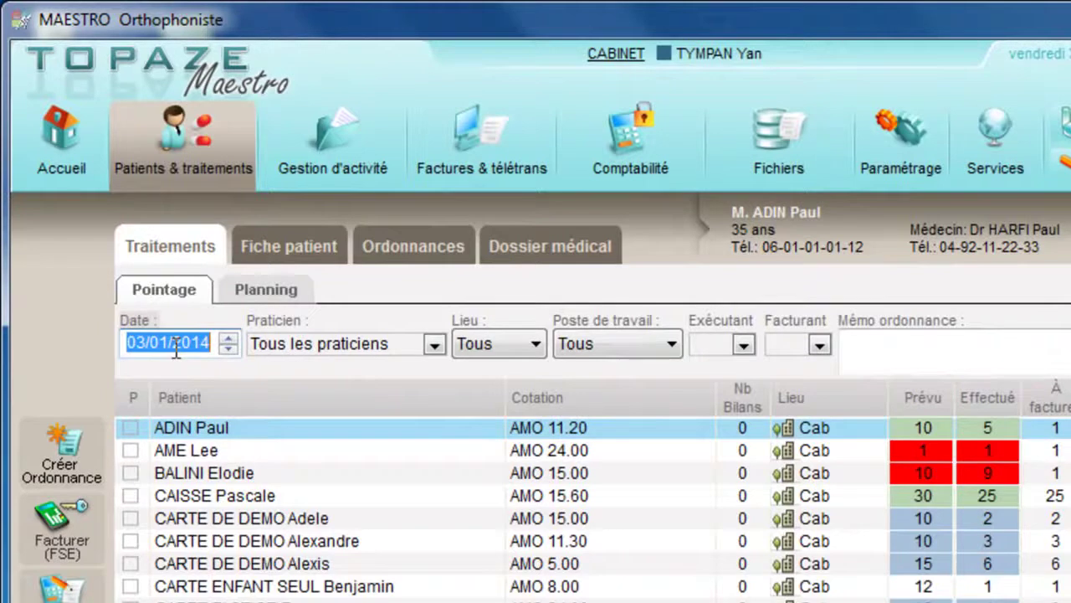
{"action": "left_click", "coordinate": [324, 348]}
{"action": "left_click", "coordinate": [338, 368]}
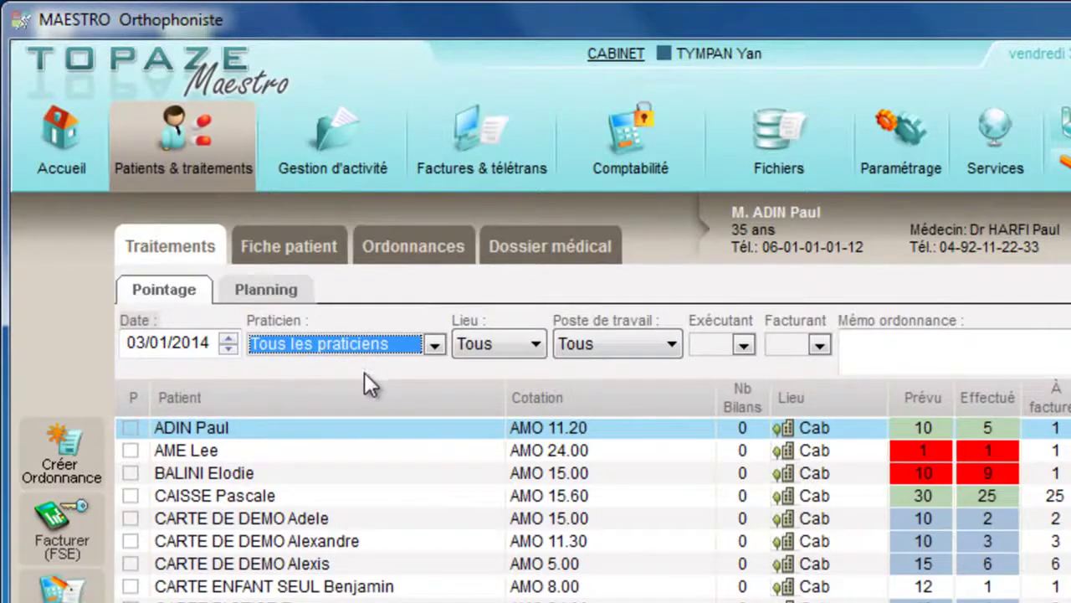
Step: Set both the default Exécutant and the default Facturant to TYM for the session list
{"action": "left_click", "coordinate": [738, 350]}
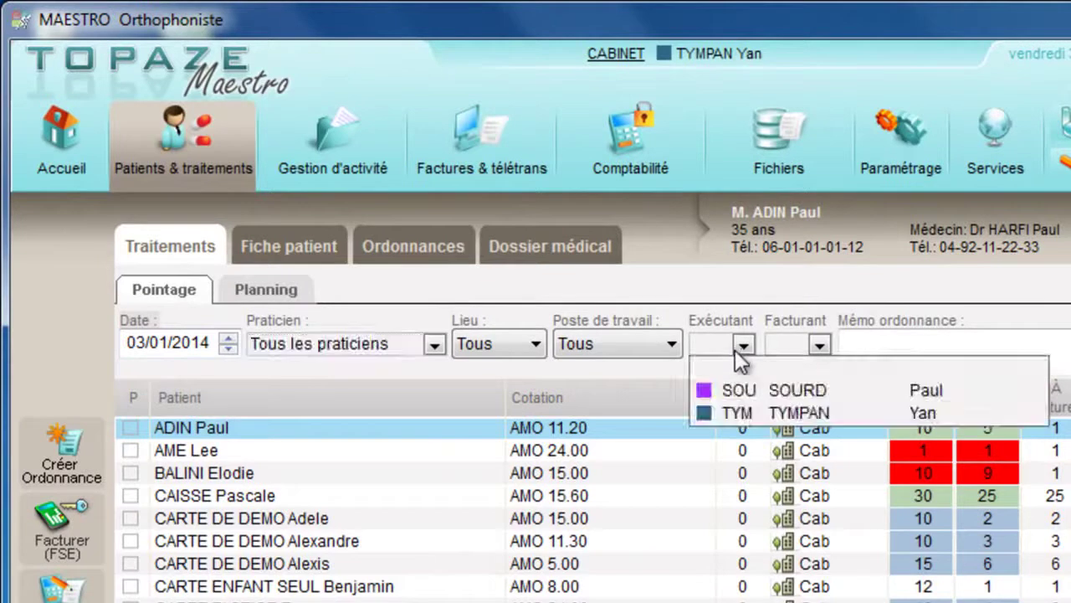
{"action": "left_click", "coordinate": [737, 413]}
{"action": "left_click", "coordinate": [785, 344]}
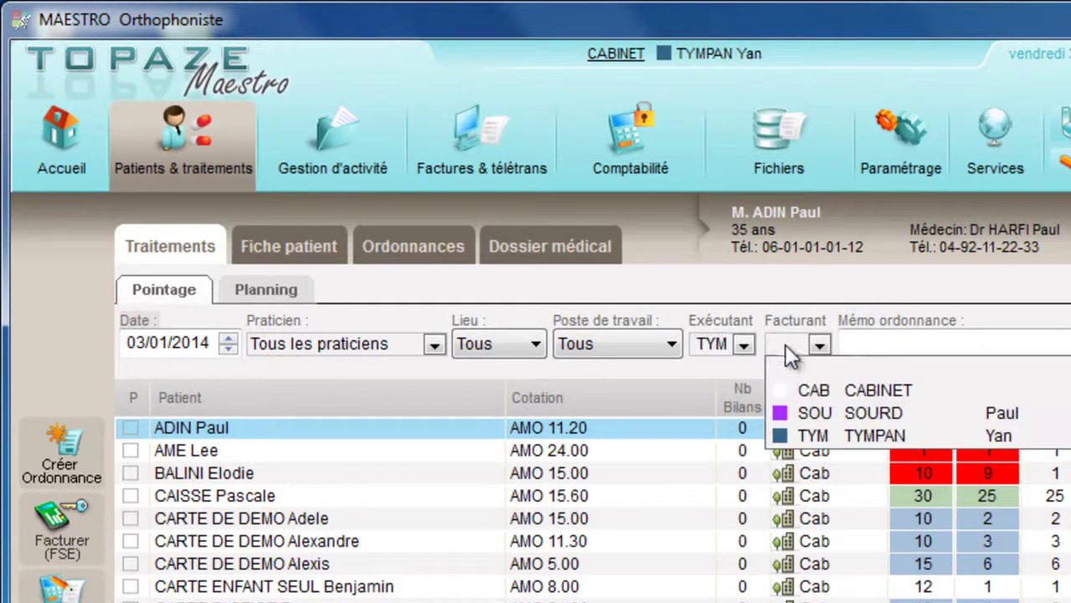
{"action": "left_click", "coordinate": [833, 433]}
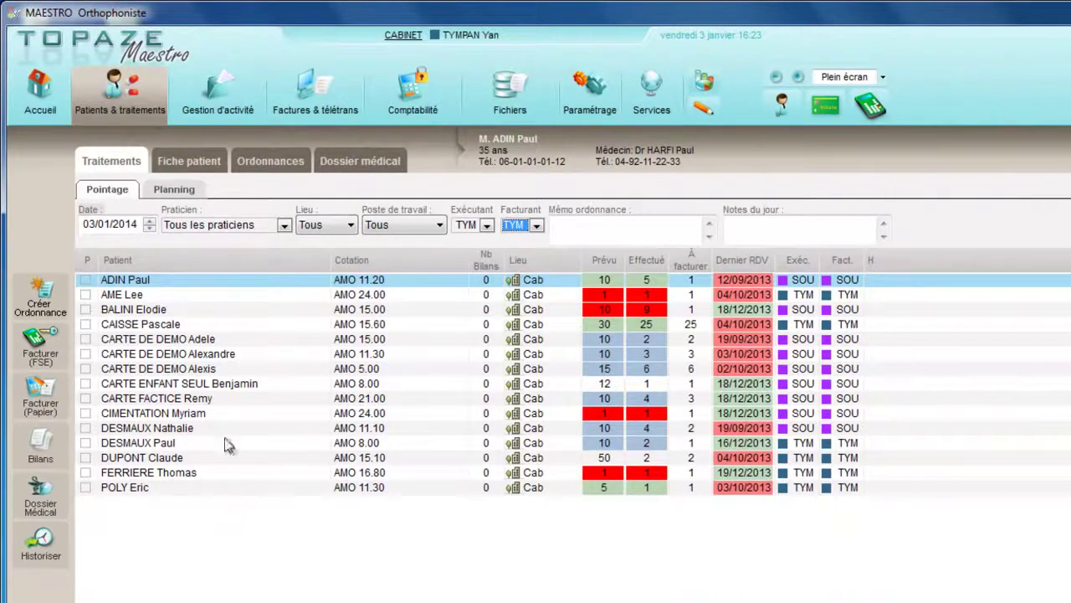
Step: Review the first patient's record, prescriptions and medical file, and return to the treatments list
{"action": "left_click", "coordinate": [199, 280]}
{"action": "left_click", "coordinate": [182, 161]}
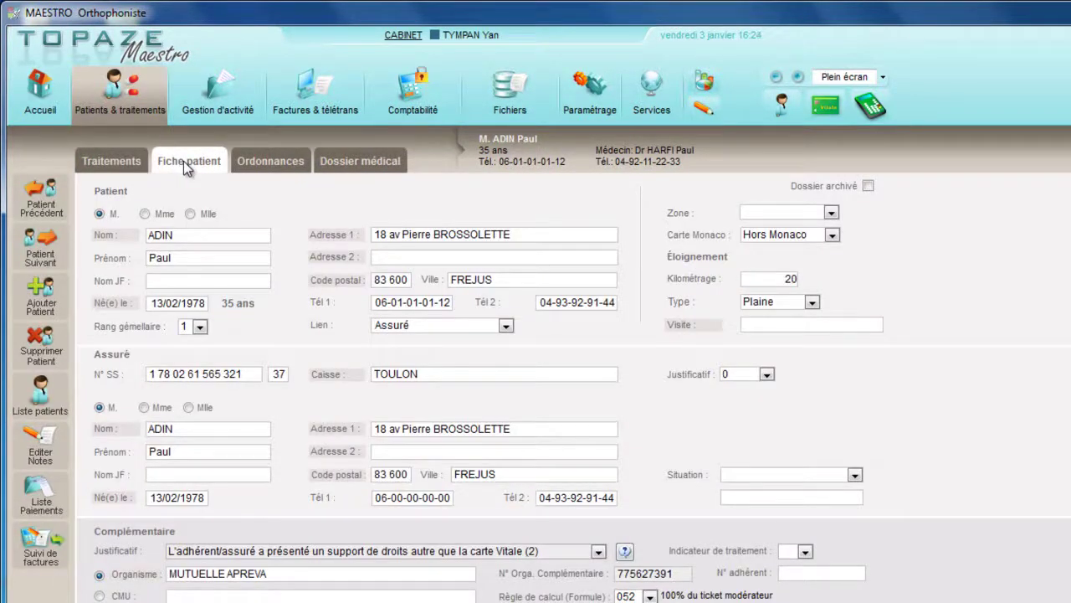
{"action": "left_click", "coordinate": [281, 162]}
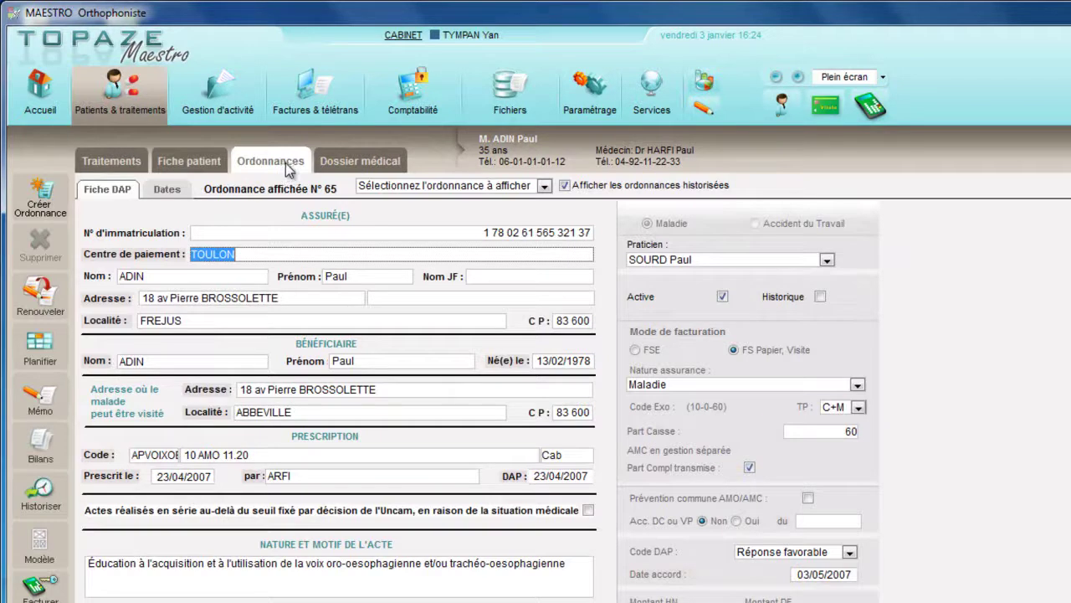
{"action": "left_click", "coordinate": [353, 164]}
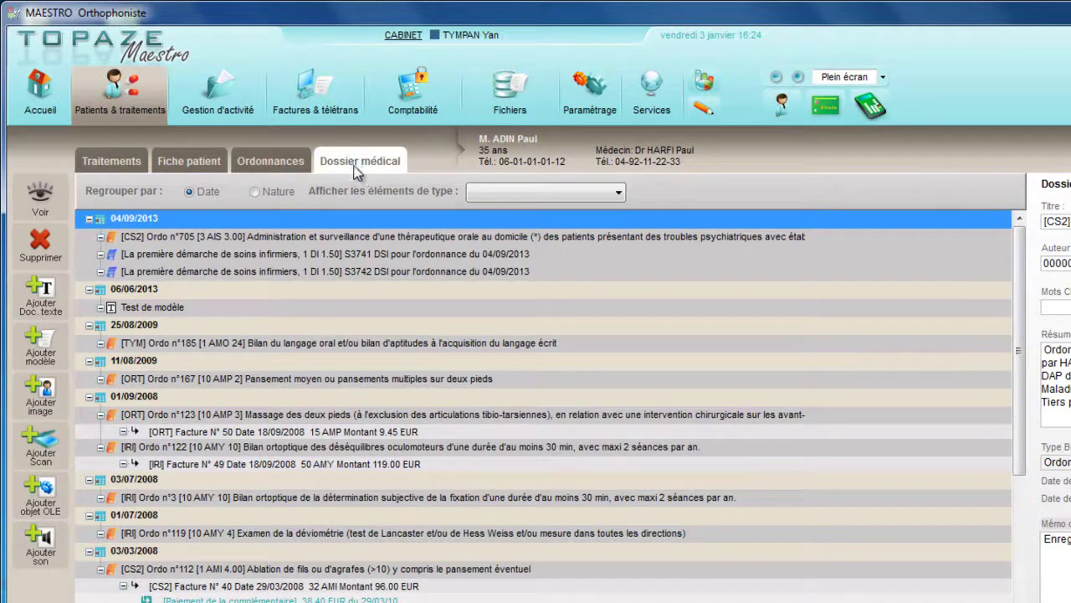
{"action": "left_click", "coordinate": [129, 164]}
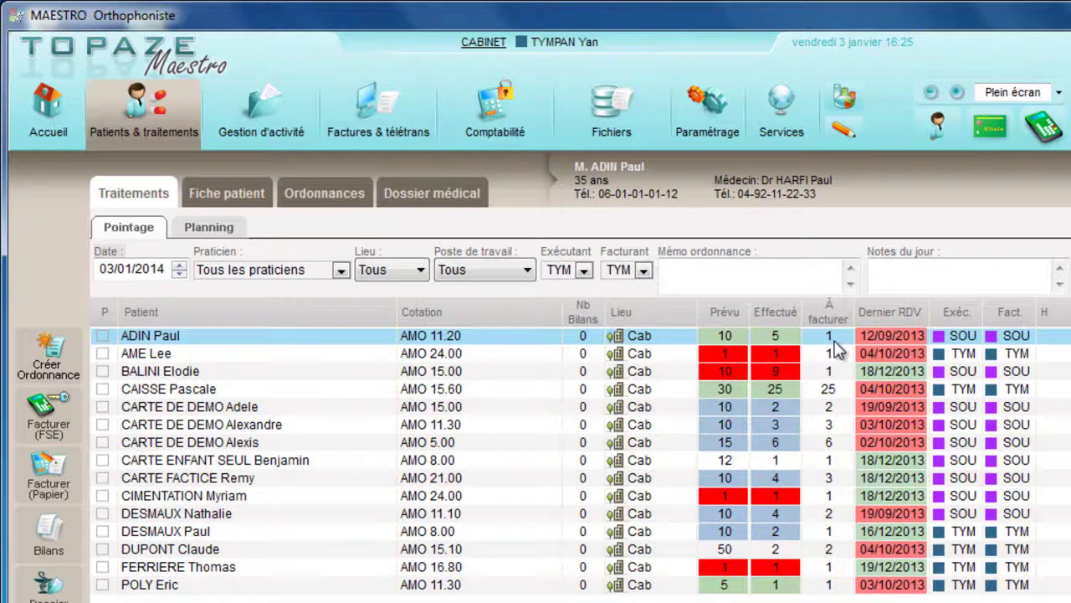
Step: Check off the first patient's session for 03/01/2014 and change its Exécutant to SOU
{"action": "left_click", "coordinate": [102, 338]}
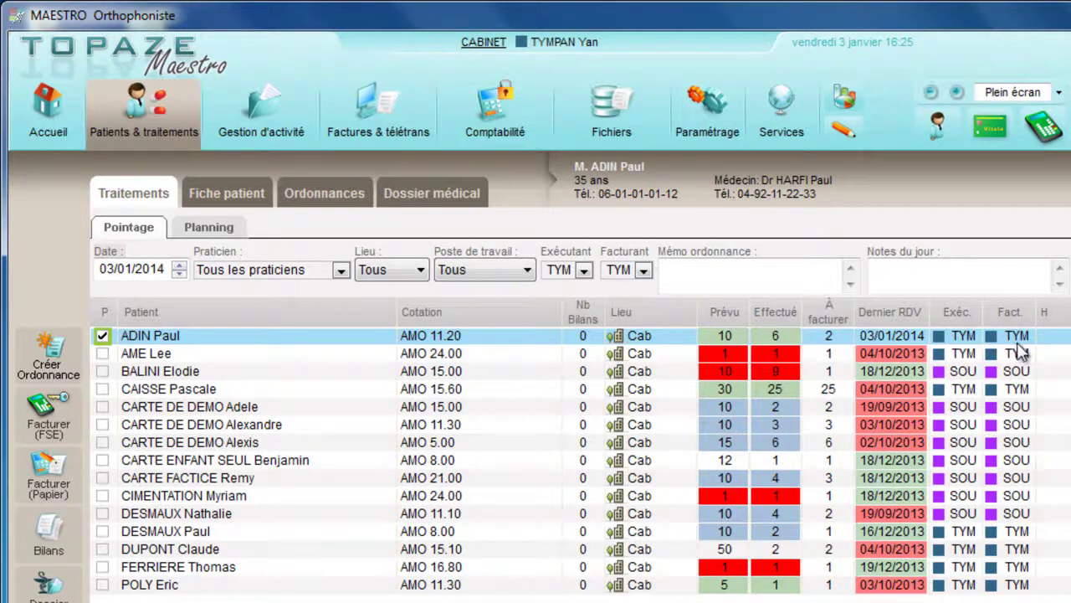
{"action": "left_click", "coordinate": [970, 337]}
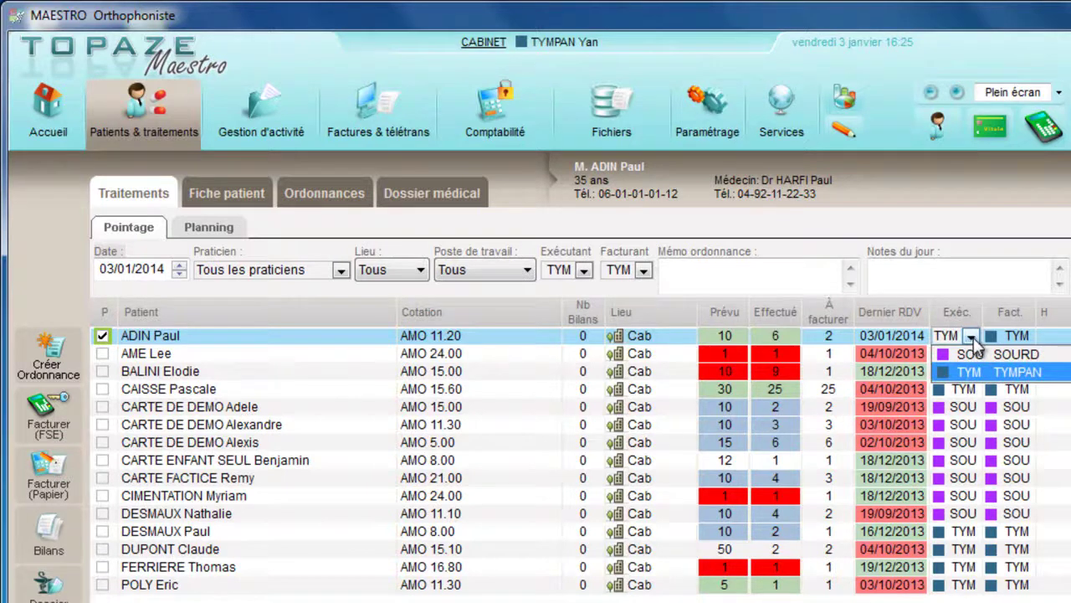
{"action": "left_click", "coordinate": [1002, 354]}
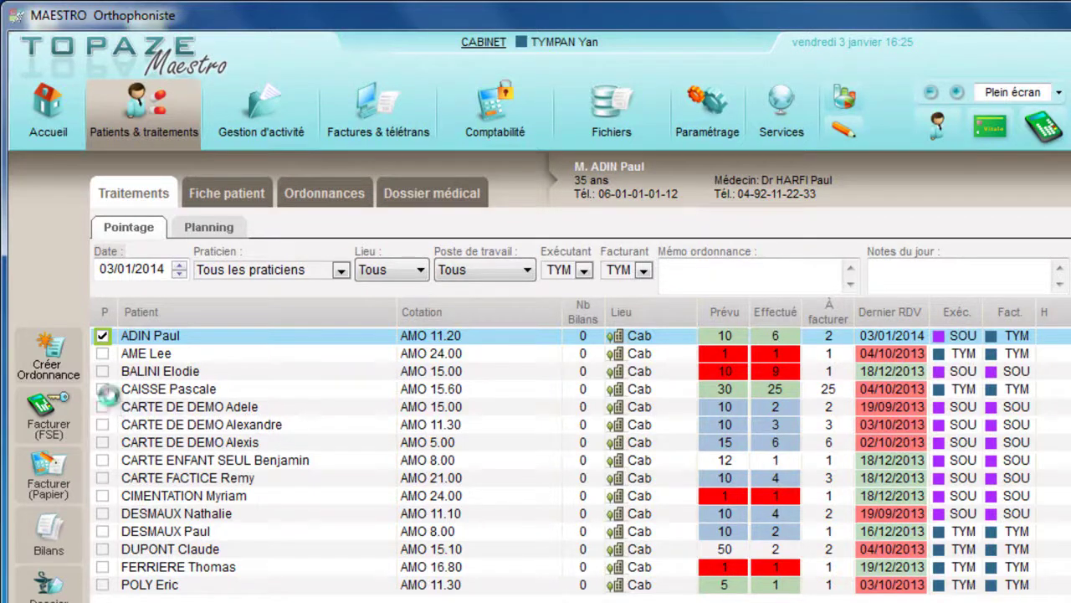
Step: Check off the 03/01/2014 sessions of the fourth, fifth and sixth patients in the list
{"action": "left_click", "coordinate": [103, 389]}
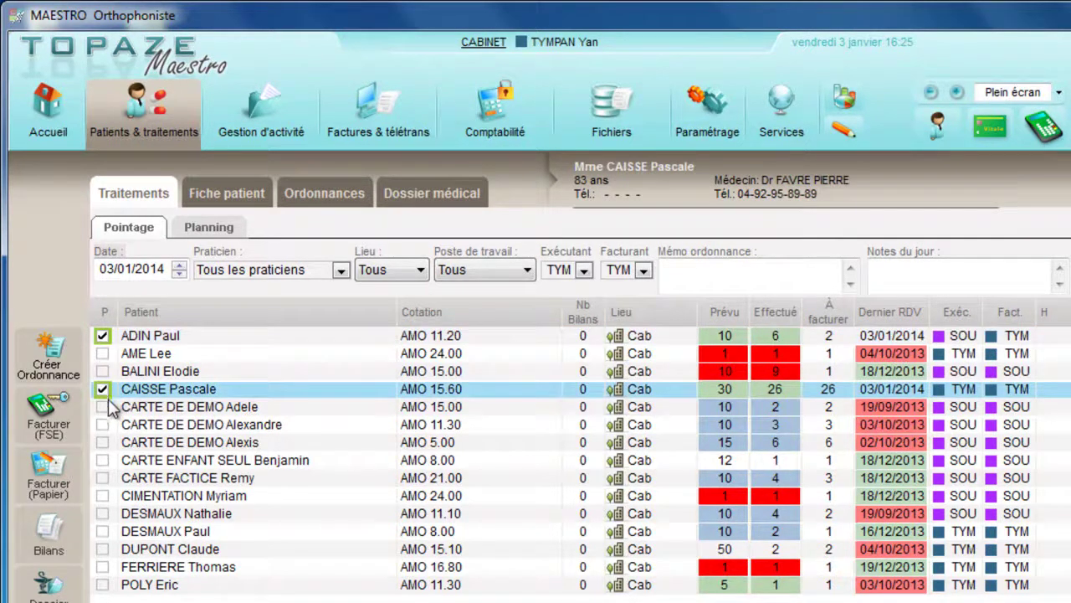
{"action": "left_click", "coordinate": [103, 407]}
{"action": "left_click", "coordinate": [103, 424]}
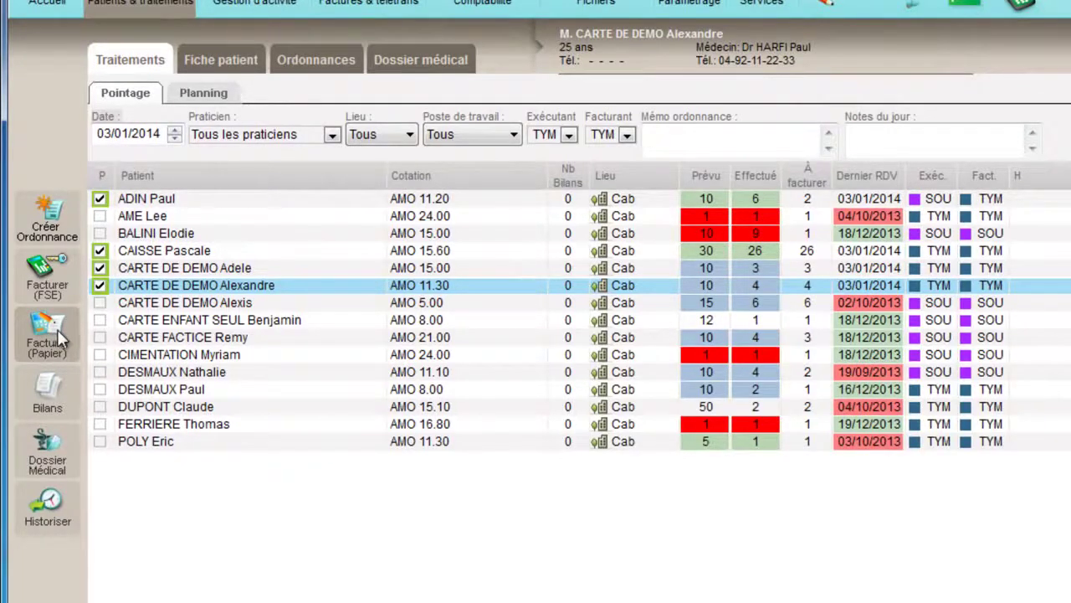
Step: Add a bilan act dated 03/01/2014, AMO 5.00 "Education à la pratique de la lecture labiale", for the sixth patient
{"action": "left_click", "coordinate": [52, 389]}
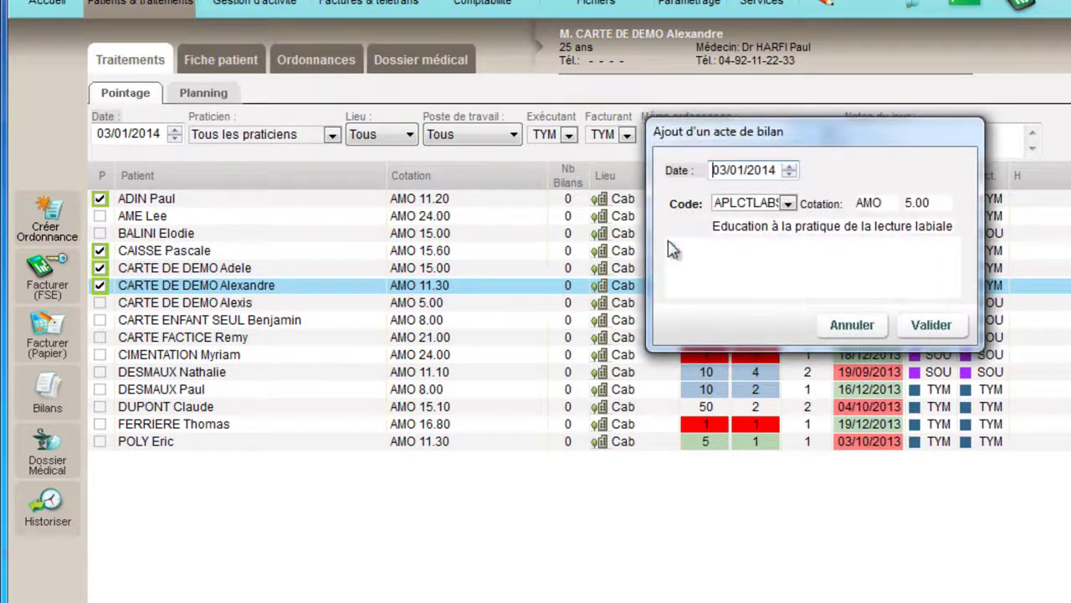
{"action": "left_click", "coordinate": [934, 326]}
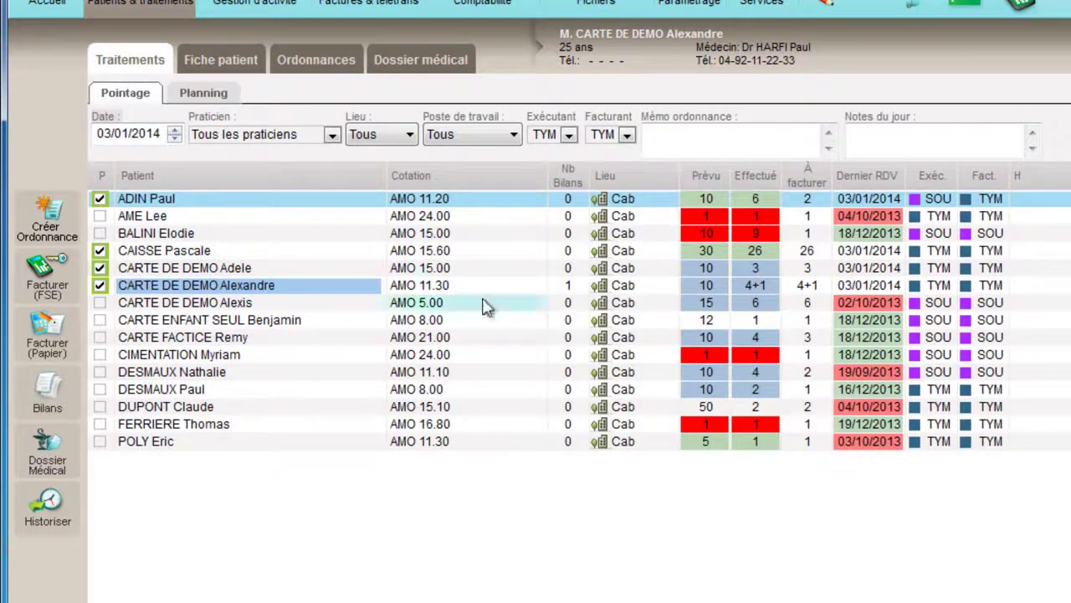
{"action": "mouse_move", "coordinate": [574, 293]}
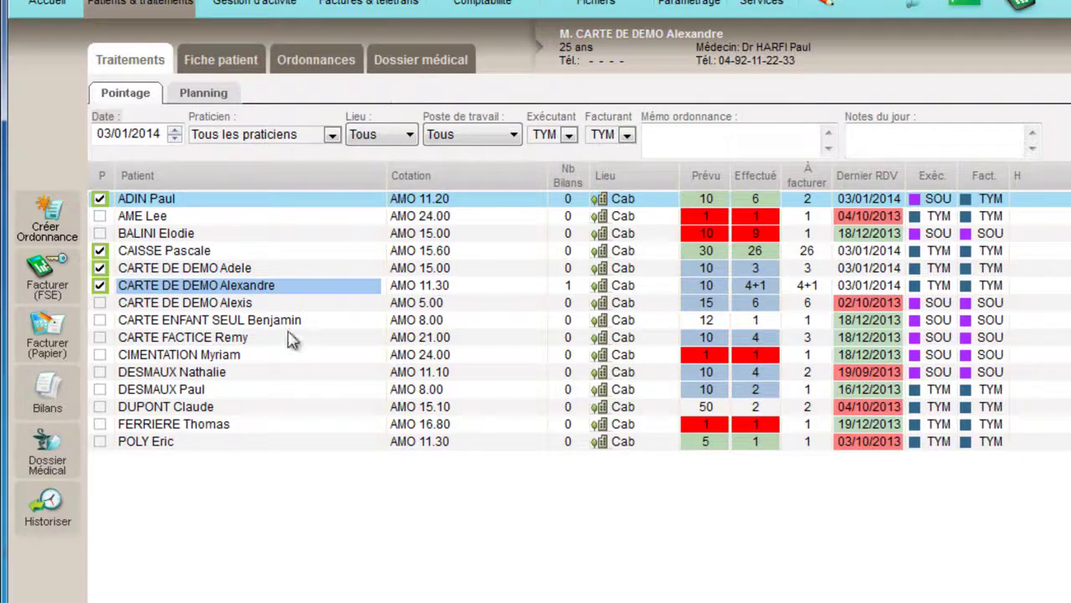
Step: Move the tenth patient's AMO 24.00 prescription to the history (Historiser)
{"action": "left_click", "coordinate": [191, 356]}
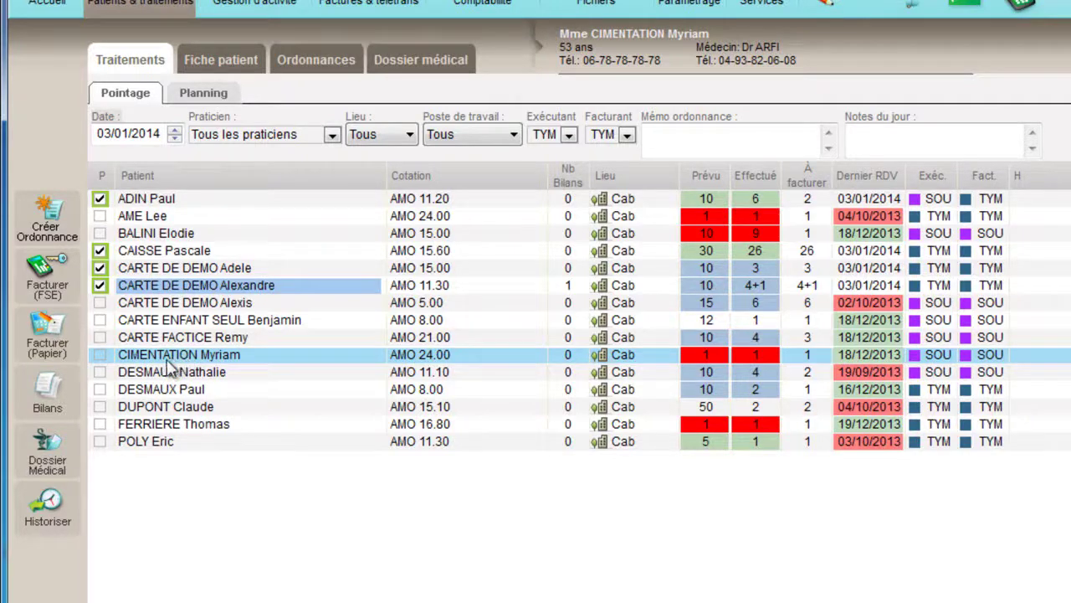
{"action": "left_click", "coordinate": [50, 513]}
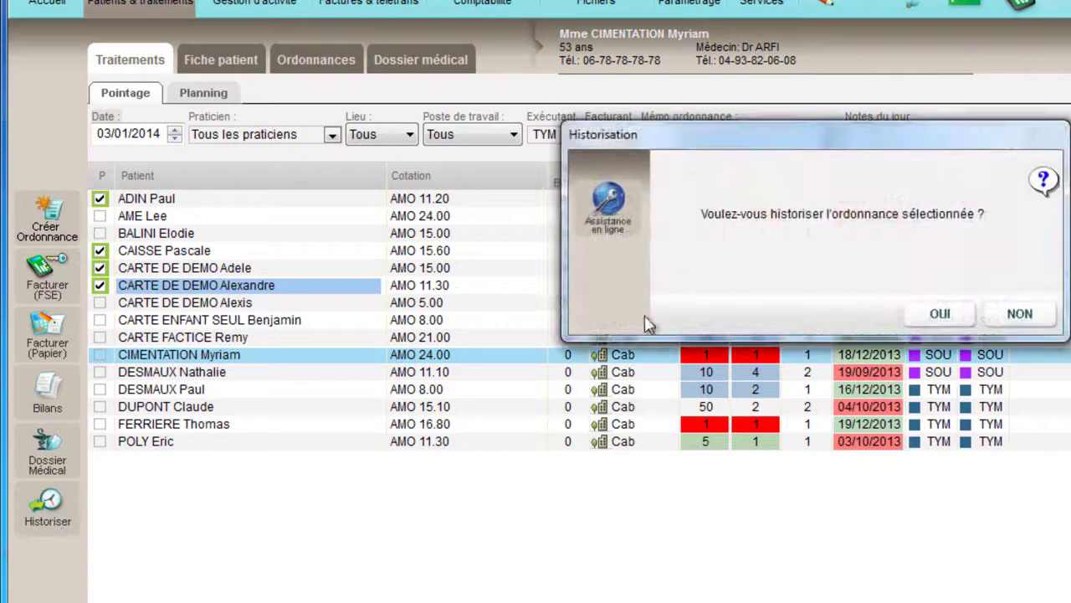
{"action": "left_click", "coordinate": [928, 318]}
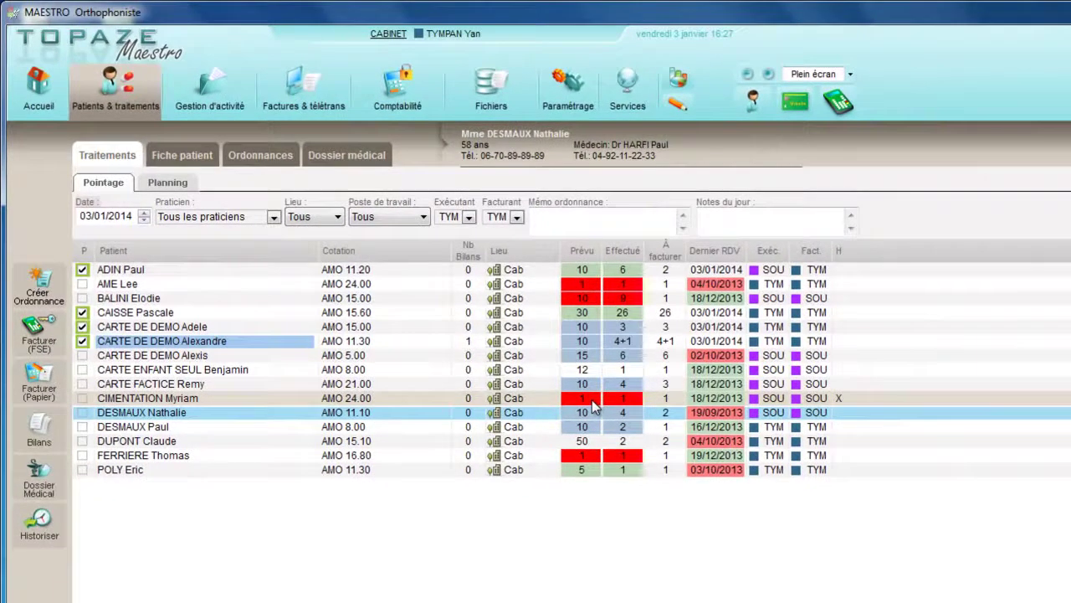
Step: Confirm the blue colour for 10 or fewer remaining sessions in the Pointage colour preferences, save them and return to patient treatments
{"action": "left_click", "coordinate": [559, 109]}
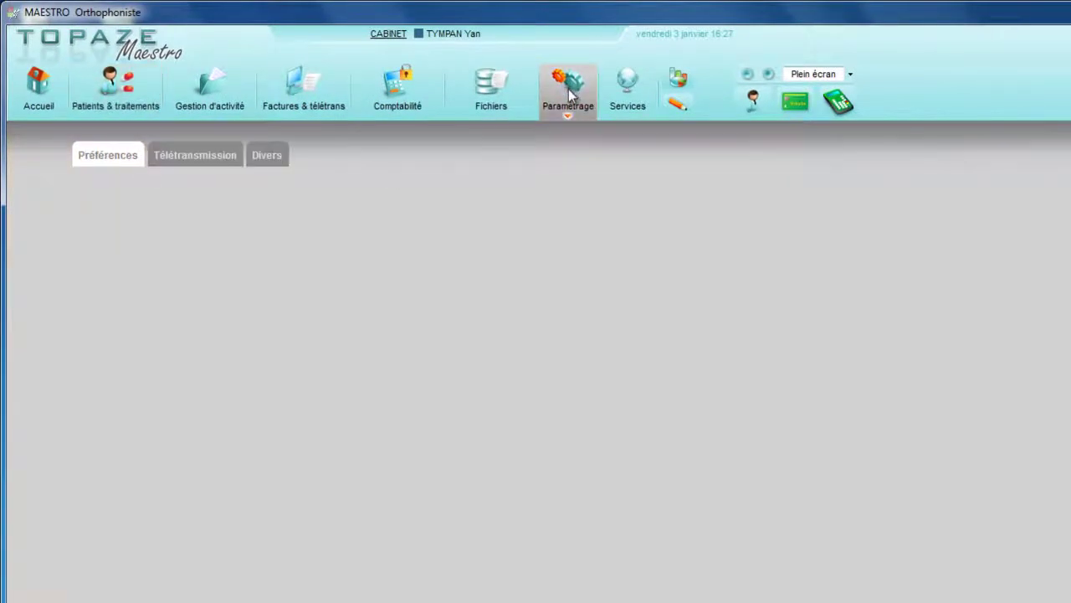
{"action": "left_click", "coordinate": [103, 166]}
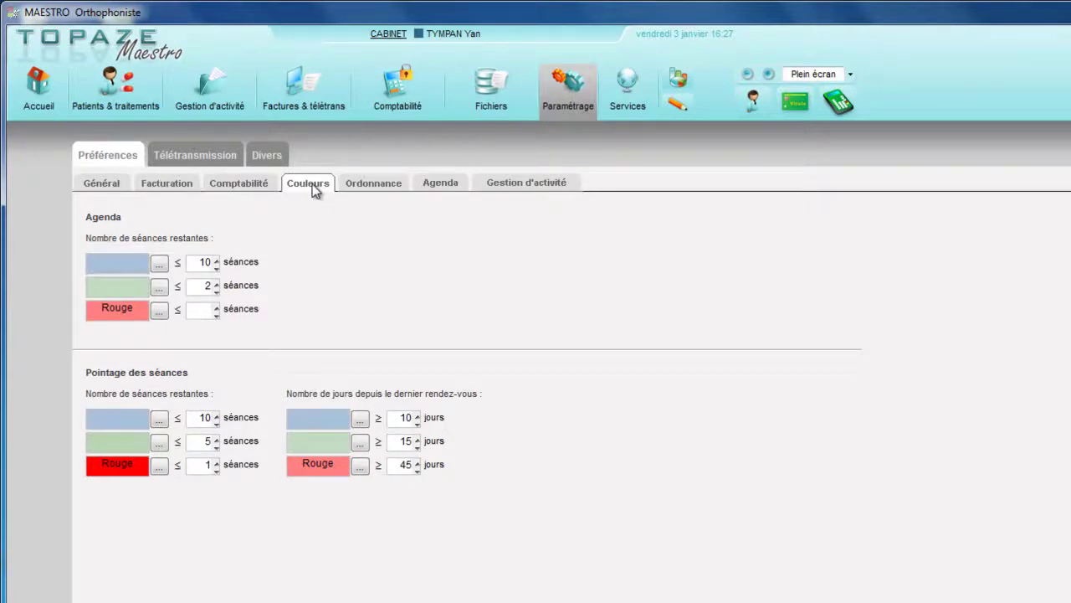
{"action": "left_click", "coordinate": [161, 421]}
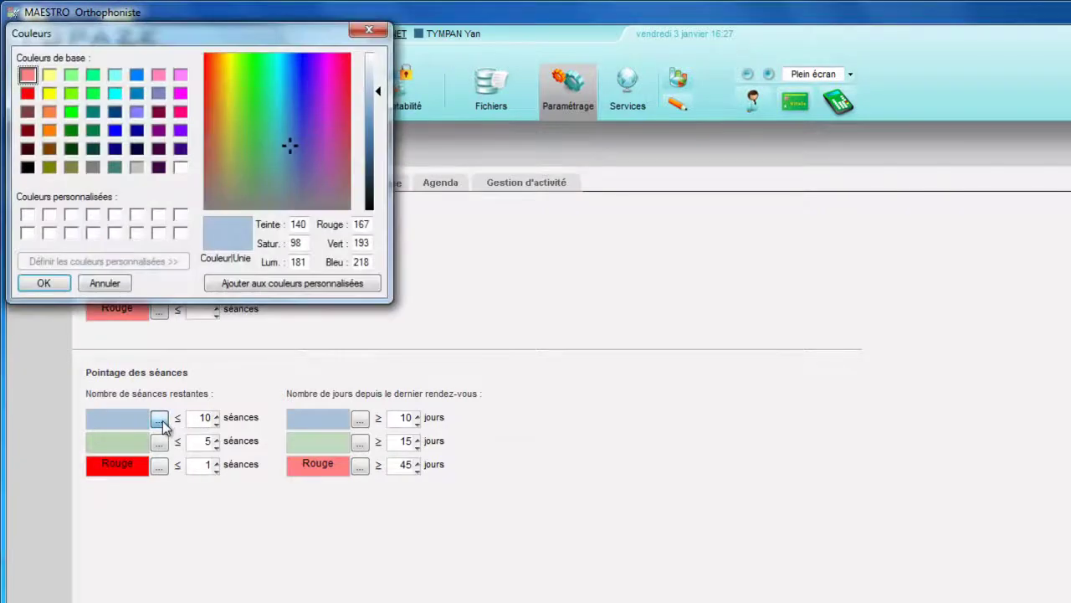
{"action": "left_click", "coordinate": [43, 282]}
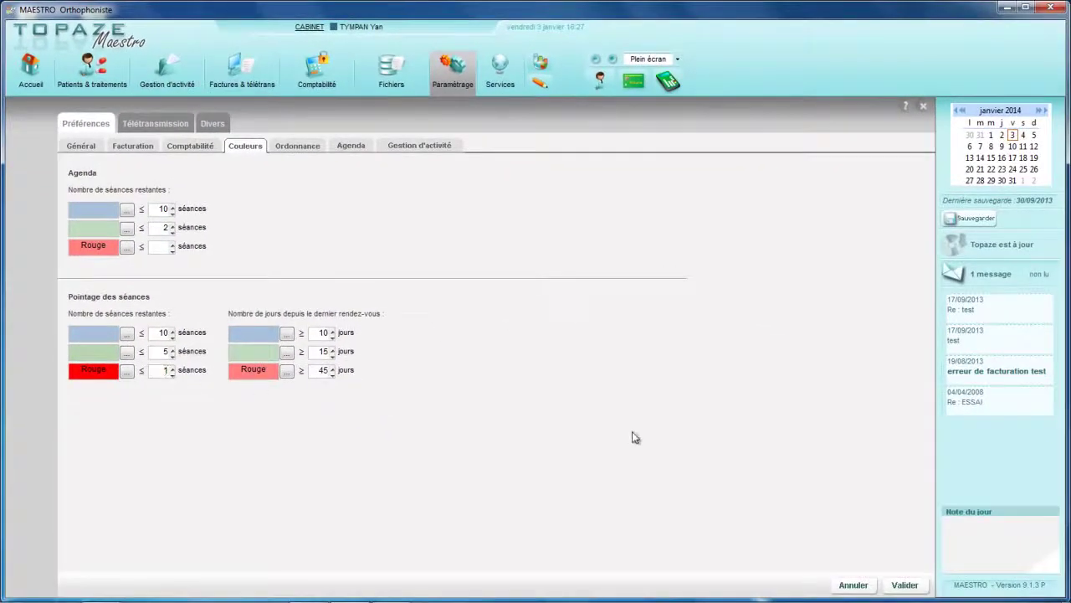
{"action": "left_click", "coordinate": [904, 585]}
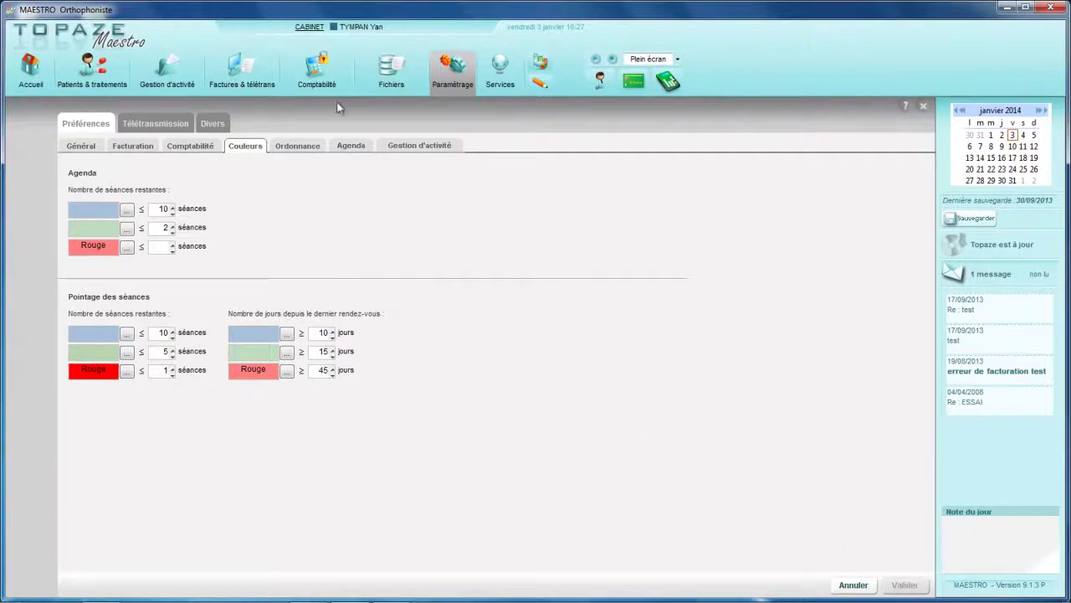
{"action": "left_click", "coordinate": [93, 71]}
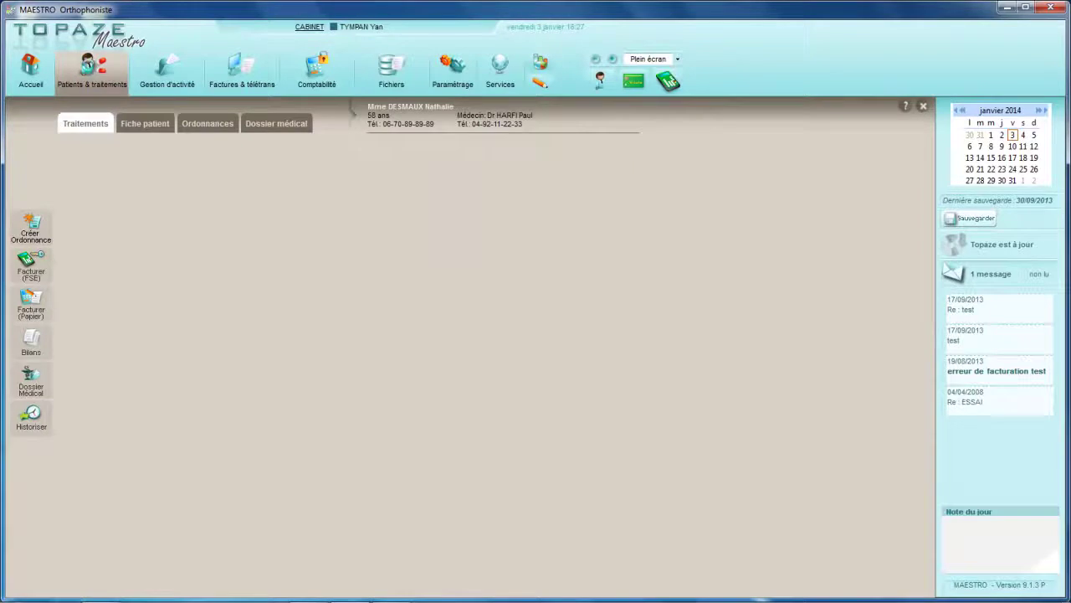